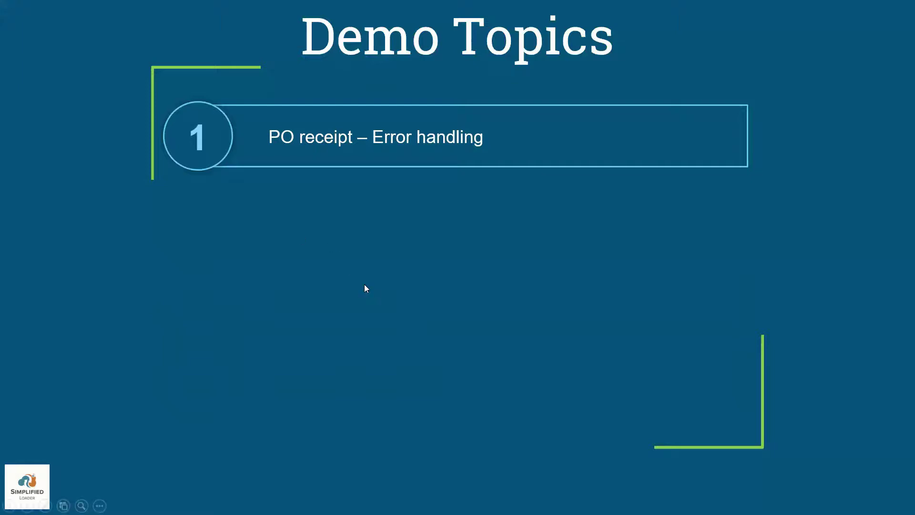
- End the PowerPoint slideshow and open Receipts SL v1.28.xlsm from the Receipts folder in Excel
key(Escape)
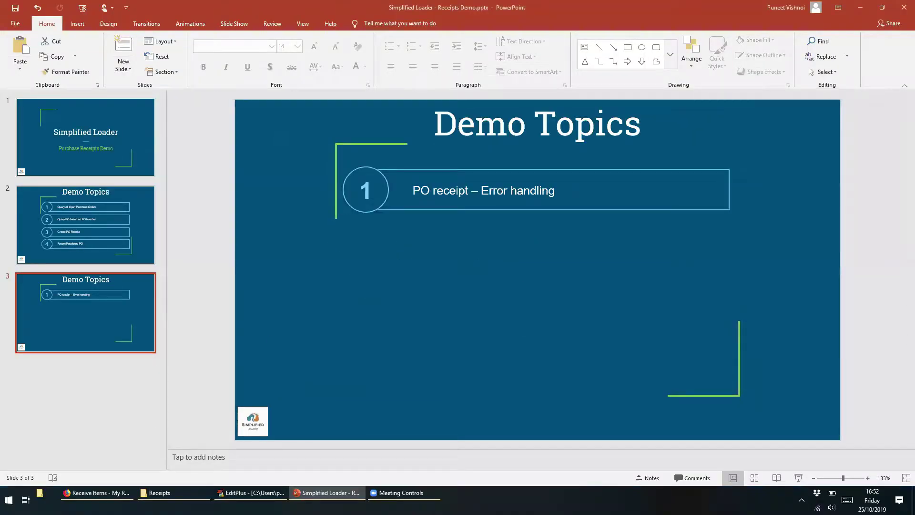
click(174, 492)
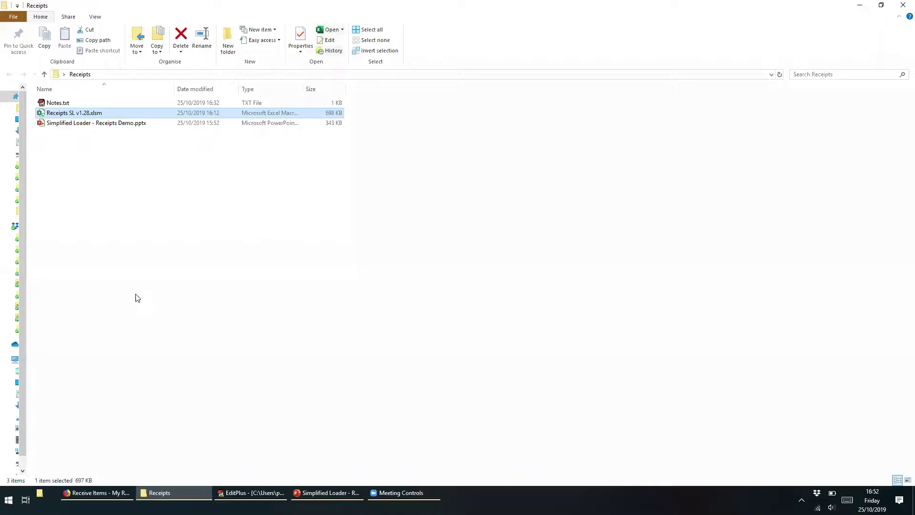
double_click(44, 113)
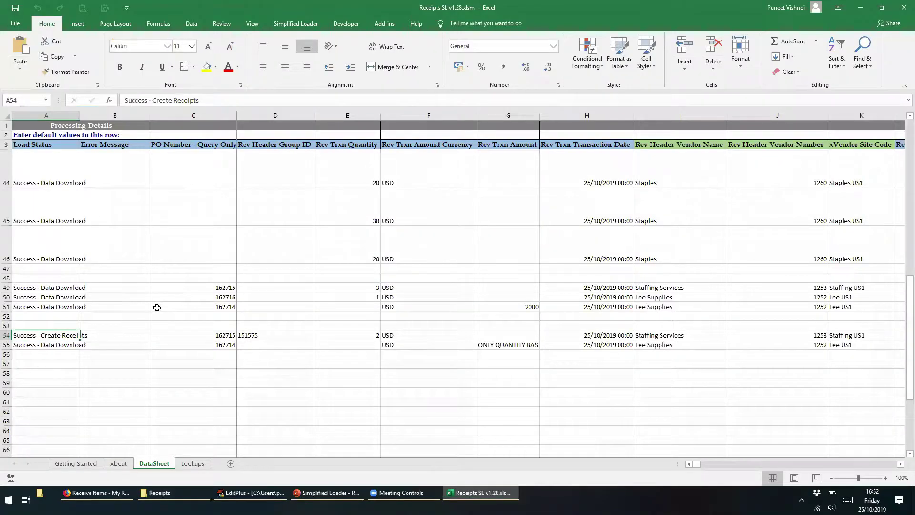
- Select empty row 58 below the data and run Get My Open POs from the Simplified Loader ribbon
click(33, 375)
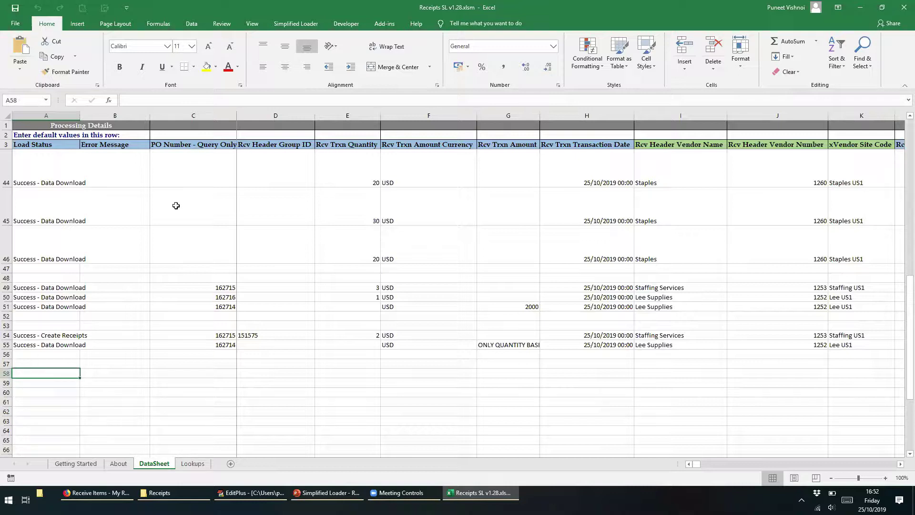
click(293, 23)
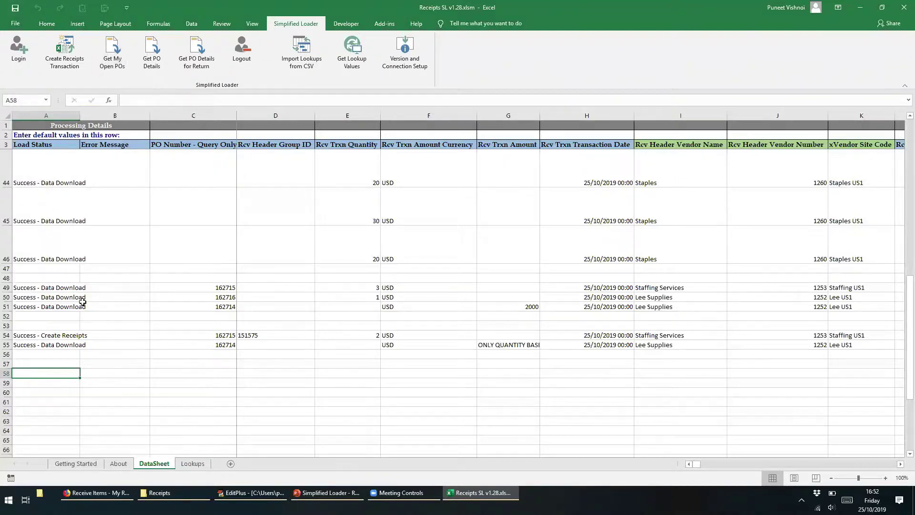
scroll(82, 302, down, 3)
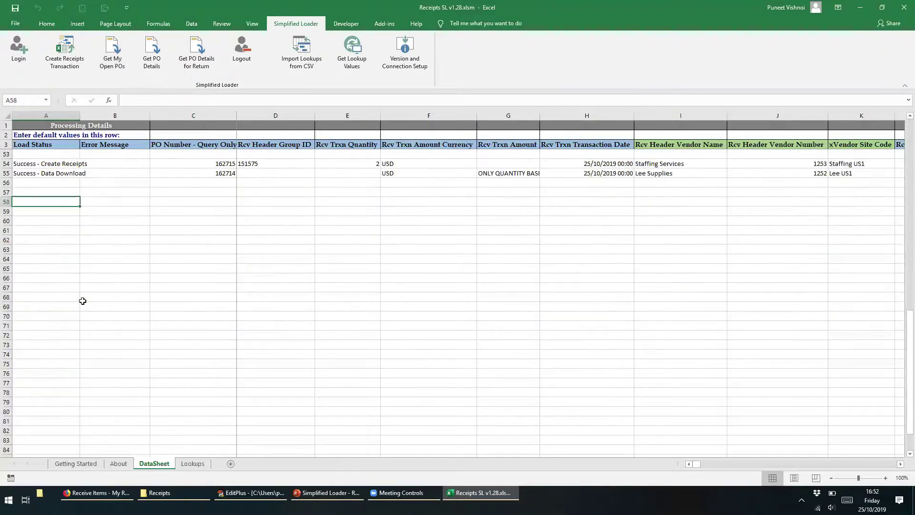
click(117, 71)
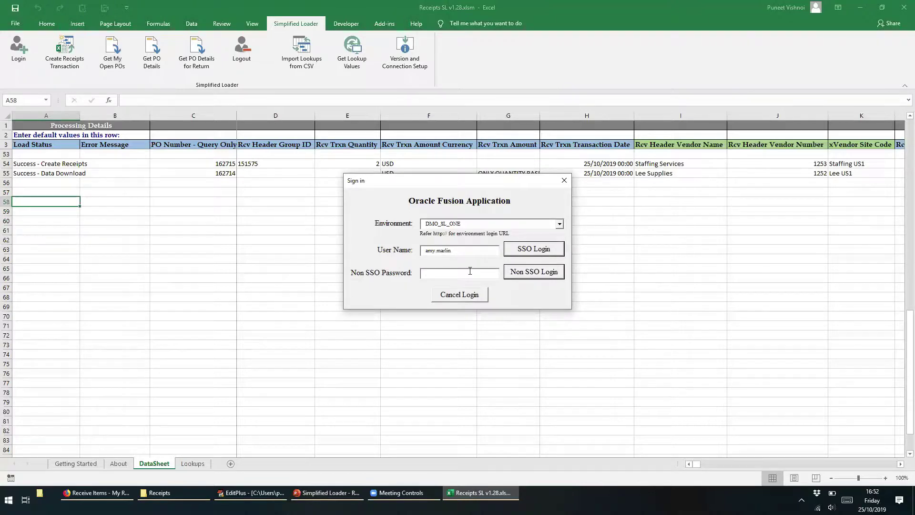
- Sign in to Oracle Fusion with the account password so open POs download from row 58
key(ctrl+v)
click(524, 277)
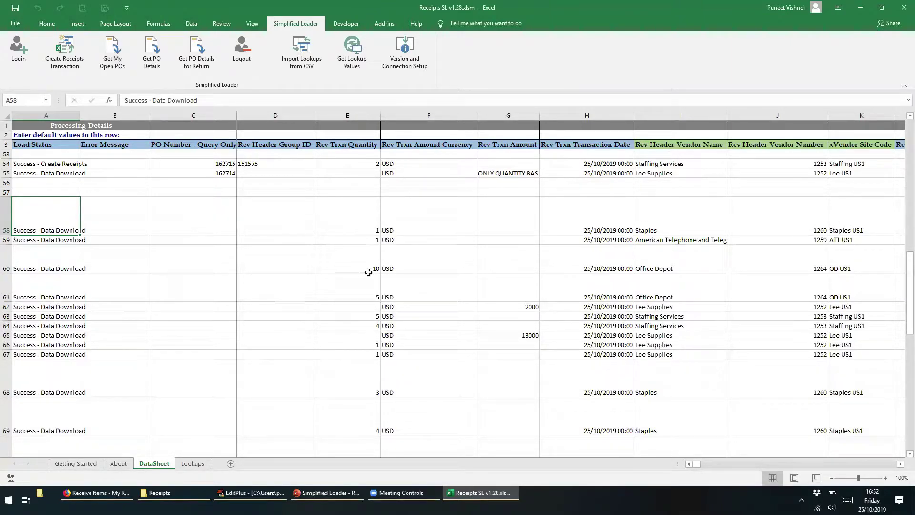
scroll(369, 273, down, 3)
- Locate row 77 and its Rcv Trxn Amount value of 540
scroll(369, 274, down, 2)
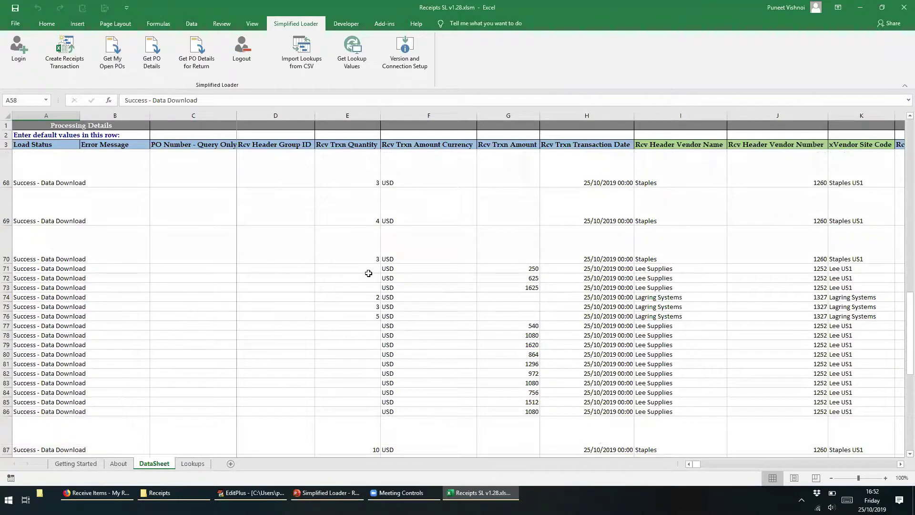
scroll(369, 273, down, 1)
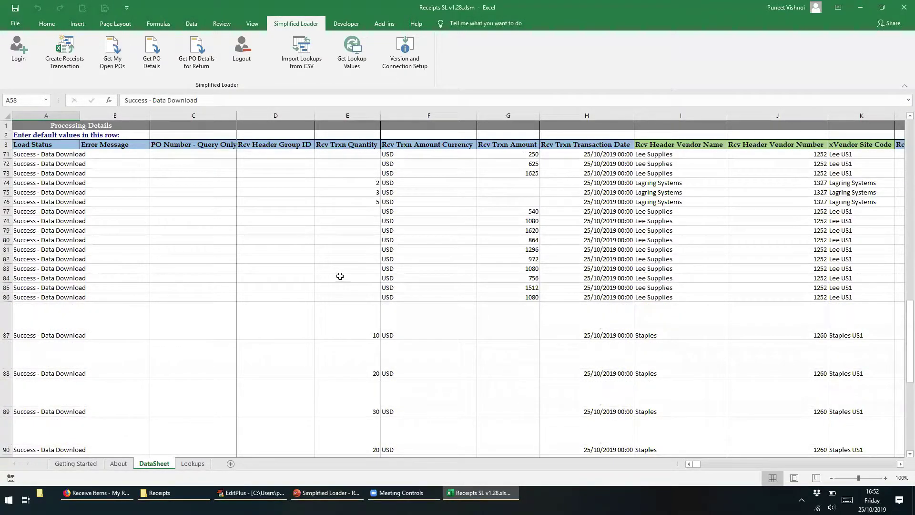
scroll(353, 275, right, 3)
click(193, 211)
click(7, 211)
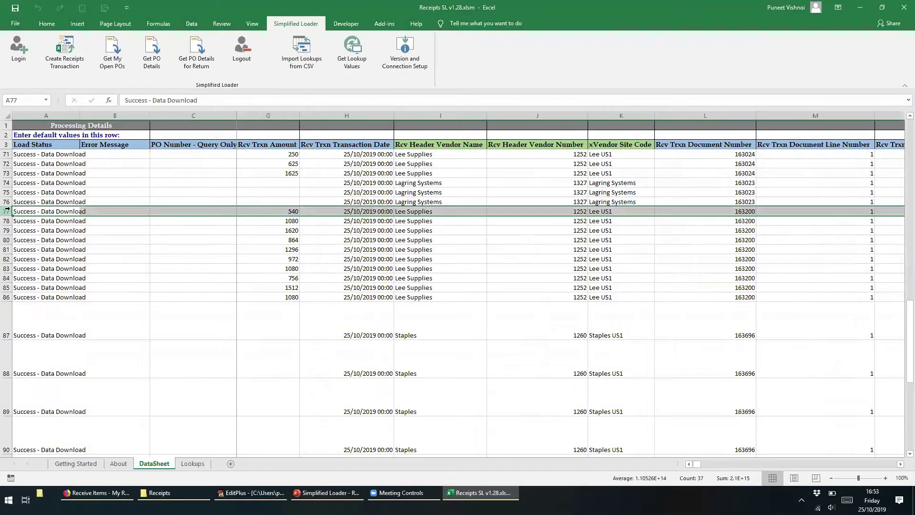
click(260, 211)
key(Left)
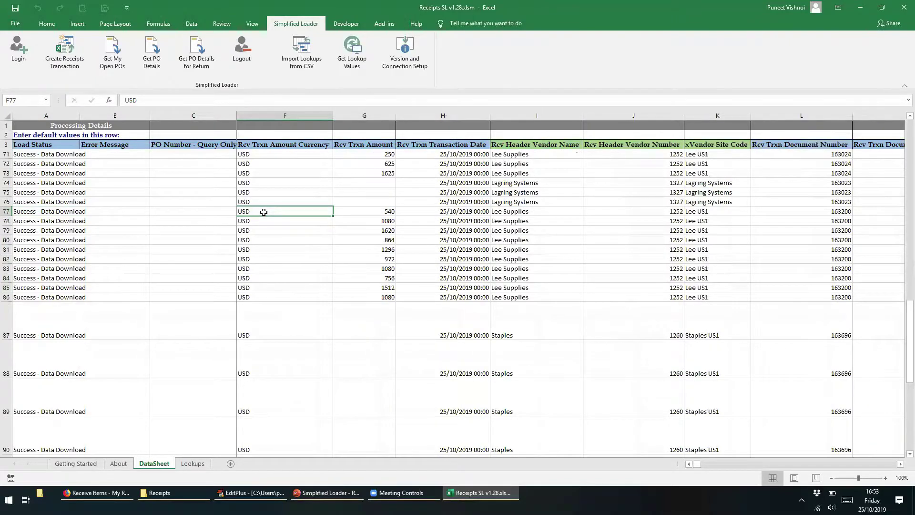
key(Left)
key(Right)
key(Right)
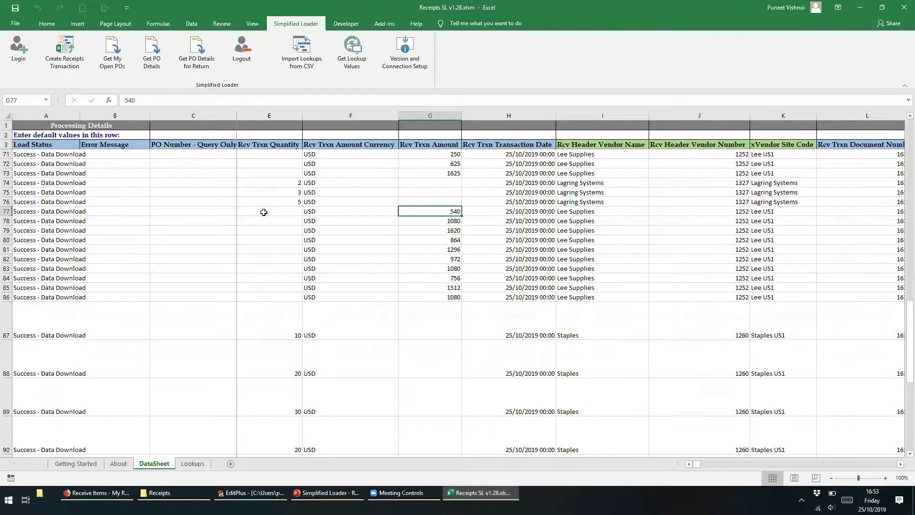
- Move row 77's 540 from Rcv Trxn Amount into Rcv Trxn Quantity
key(ctrl+c)
click(264, 212)
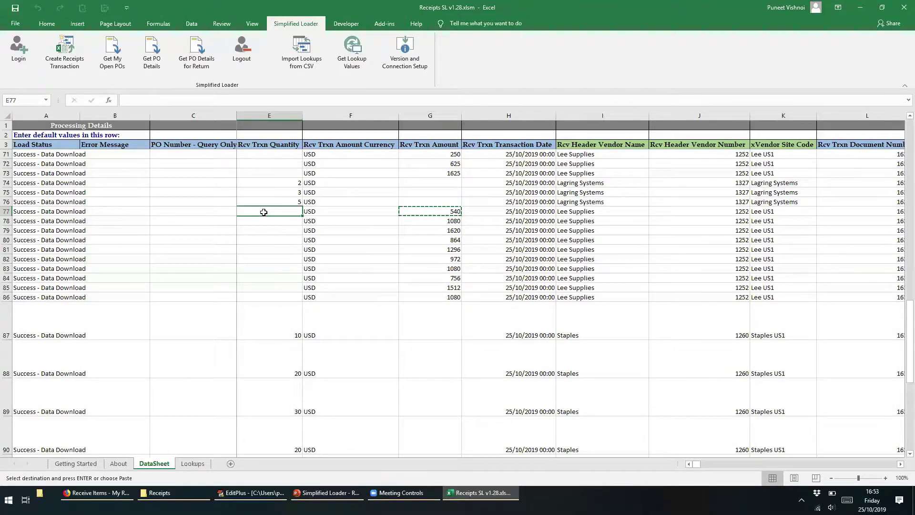
key(ctrl+v)
key(Right)
key(Left)
key(Left)
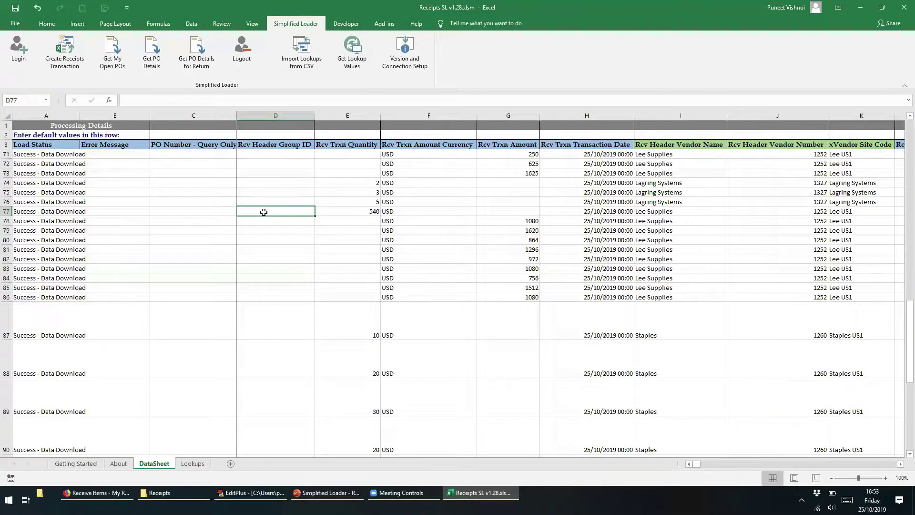
click(274, 114)
- Insert a new column D headed 'Error Scenario' before Rcv Header Group ID
right_click(274, 114)
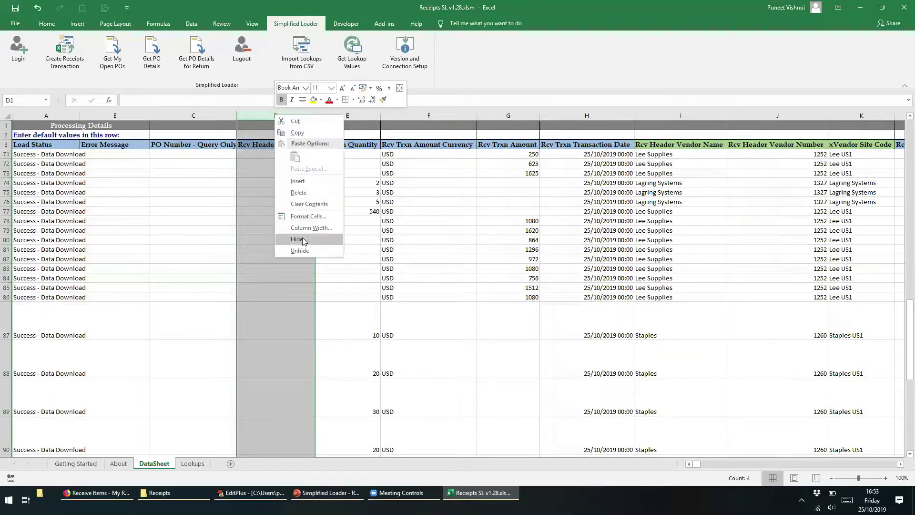
click(297, 181)
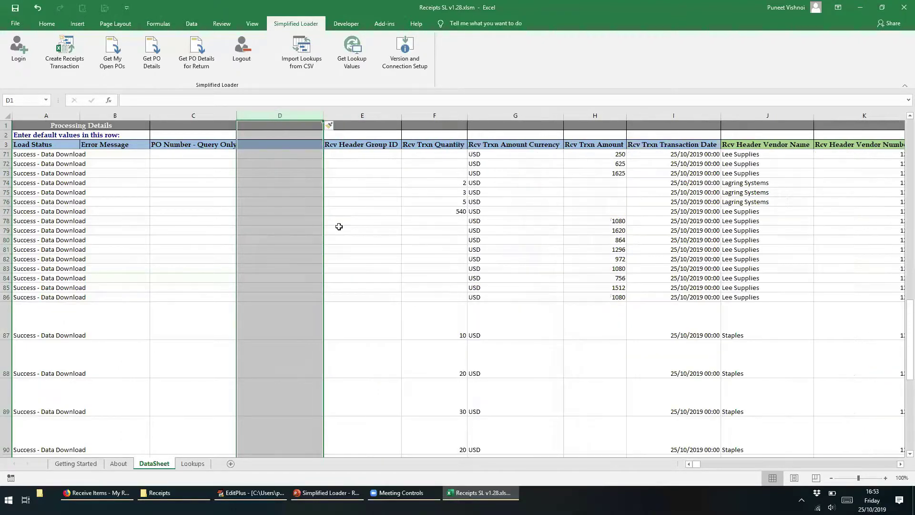
click(421, 214)
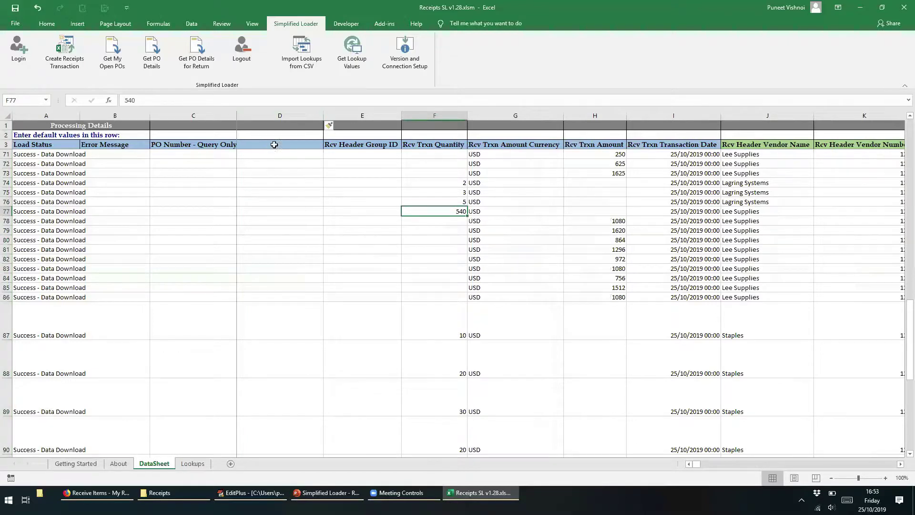
click(274, 145)
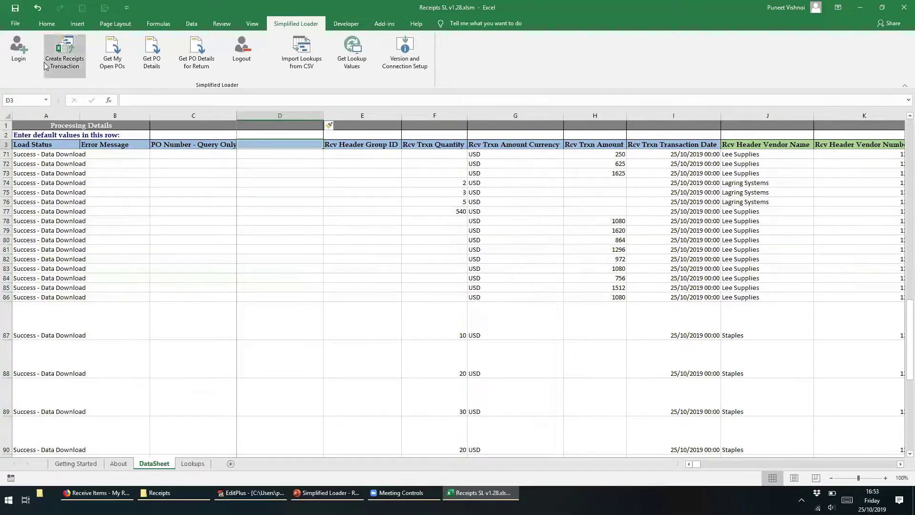
text(Error)
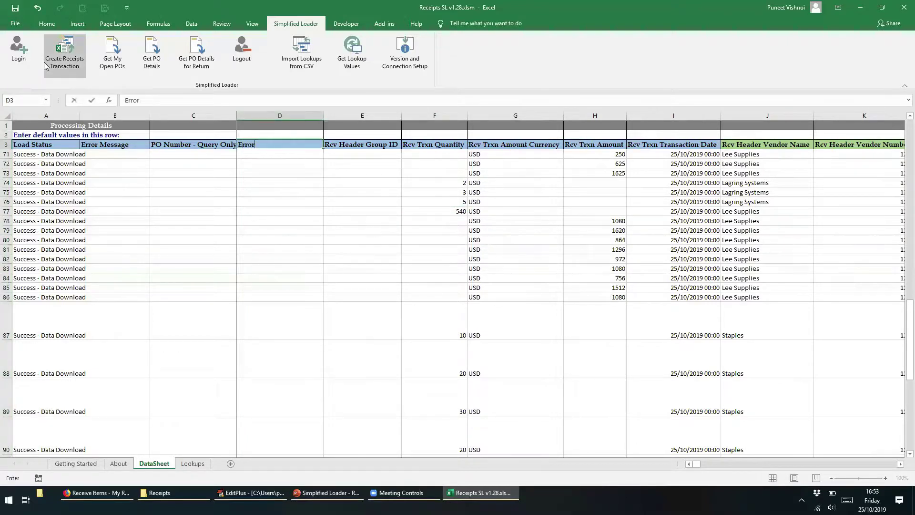
text( Scenario)
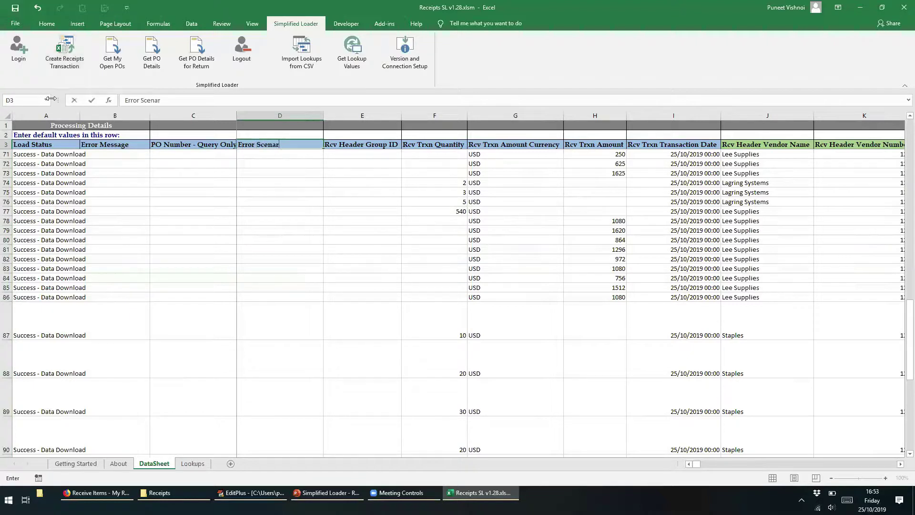
click(418, 207)
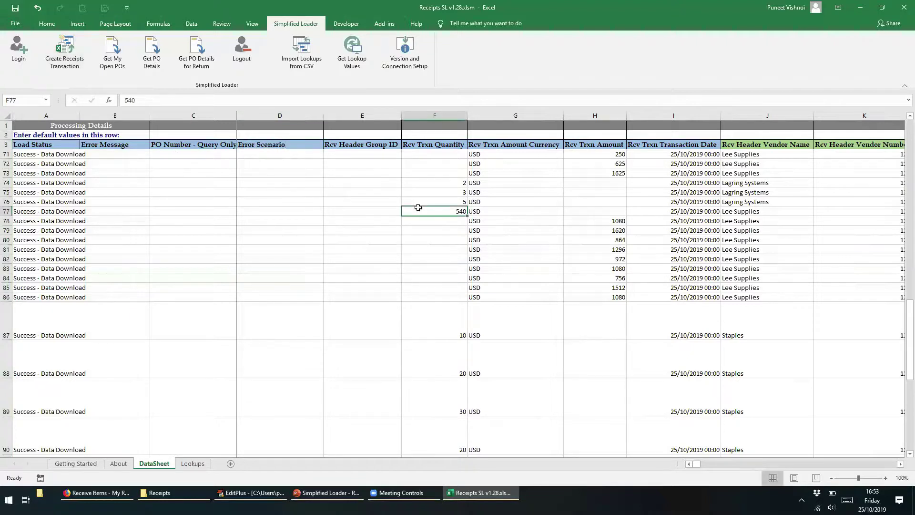
- Label row 77's Error Scenario as 'Receive Quantity instead of Amount'
key(Left)
key(Left)
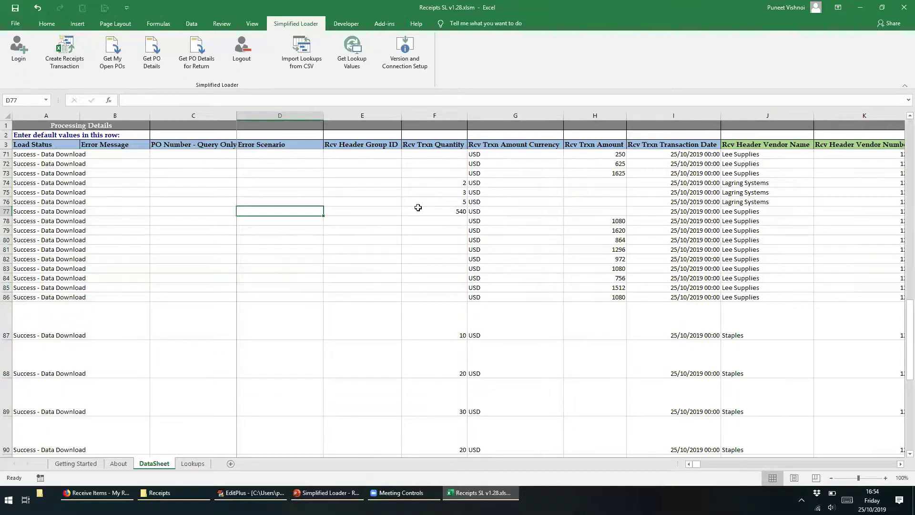
text(Receive)
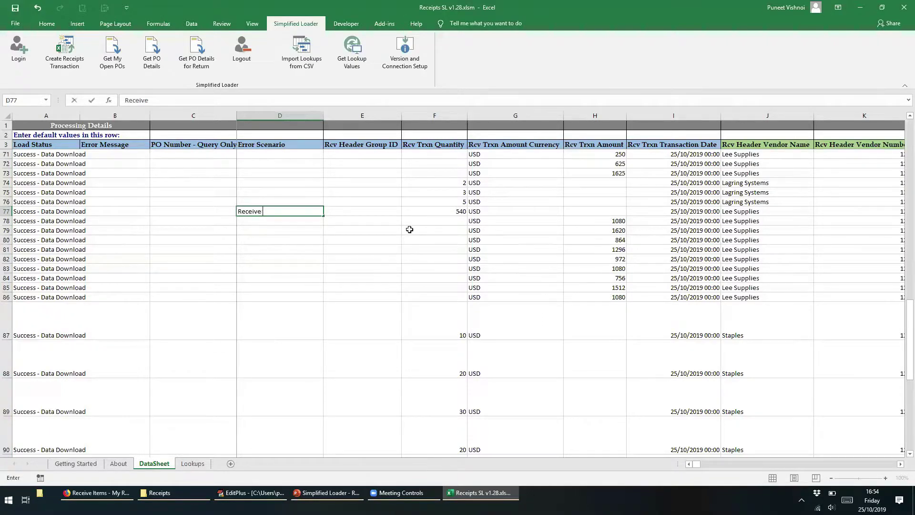
text( Quantity instead of Amount)
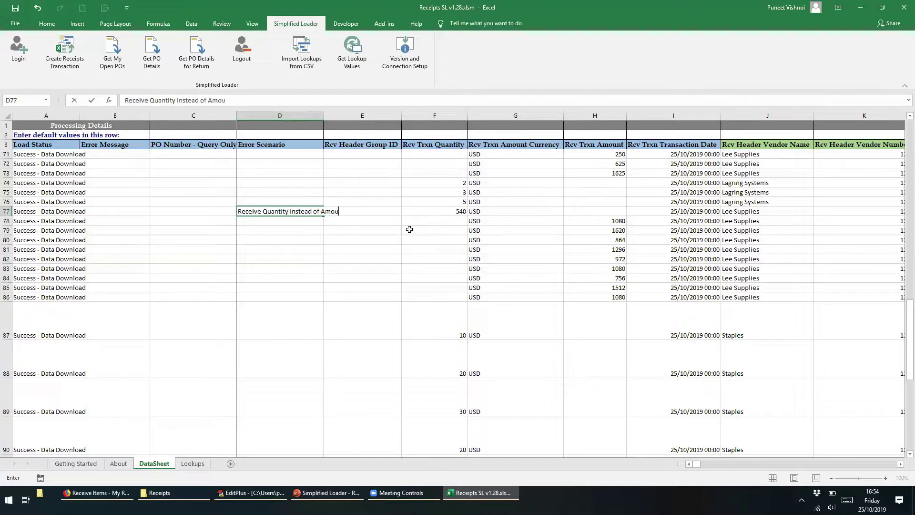
key(Return)
key(Right)
key(Right)
key(Right)
key(Right)
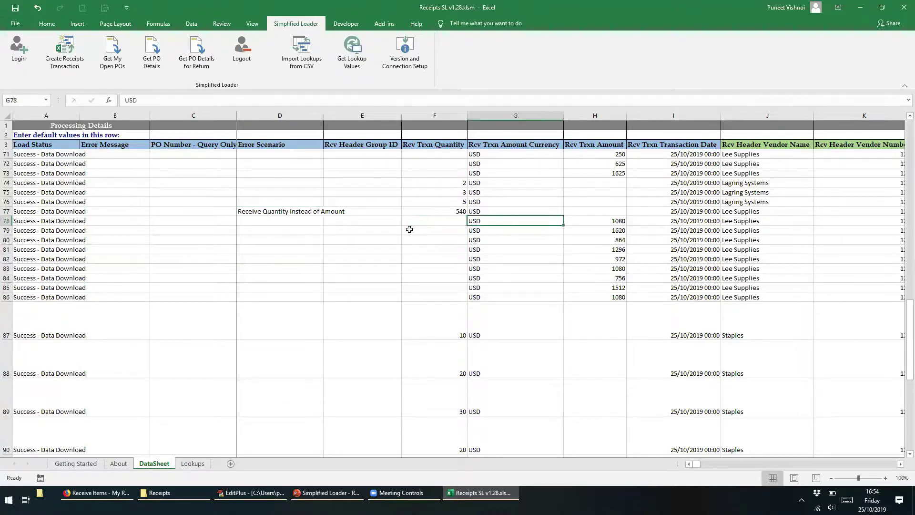
- Enter 'Receive PO in Full - Valid' as row 78's Error Scenario
key(Left)
key(Left)
key(Left)
key(Left)
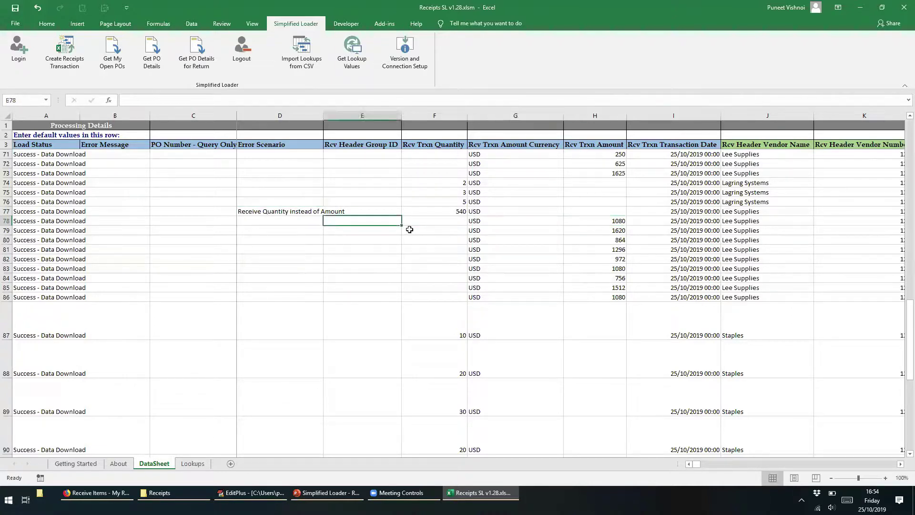
key(Right)
key(Right)
key(Right)
key(Right)
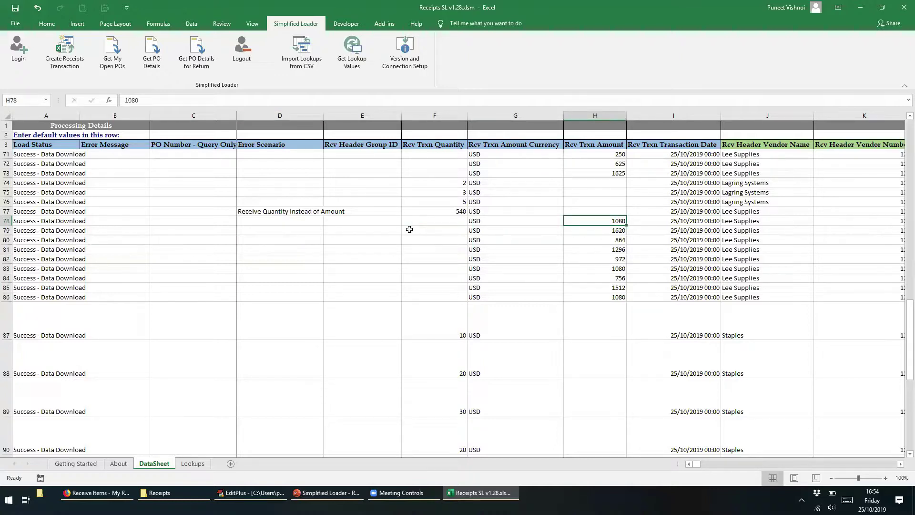
key(Left)
key(Left)
key(Left)
key(Left)
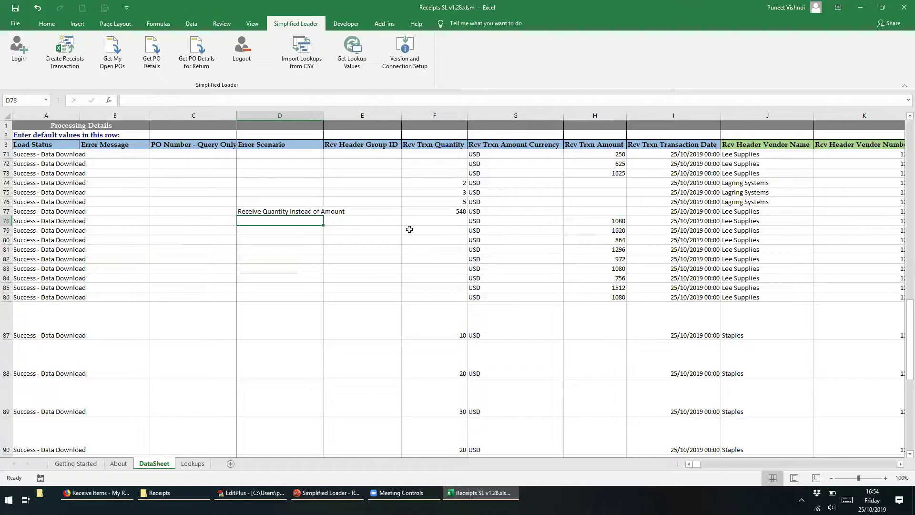
text(Rece)
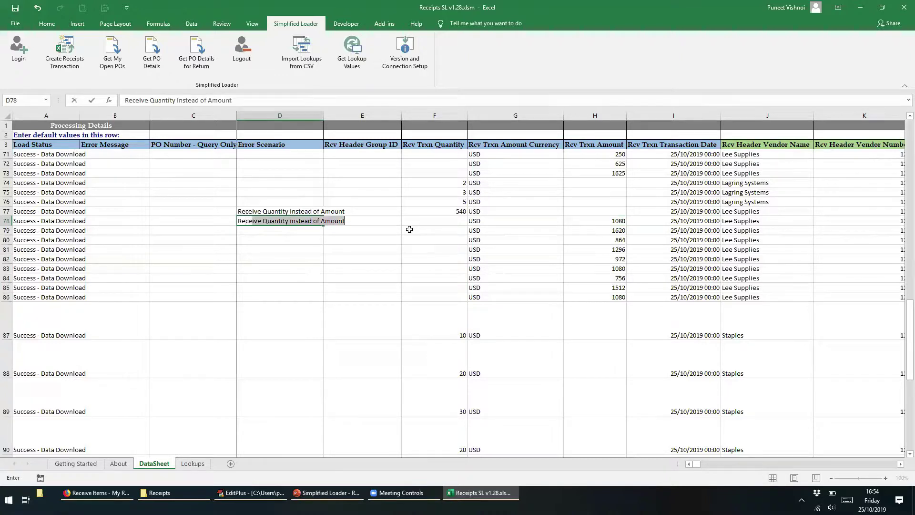
text(ive PO in F)
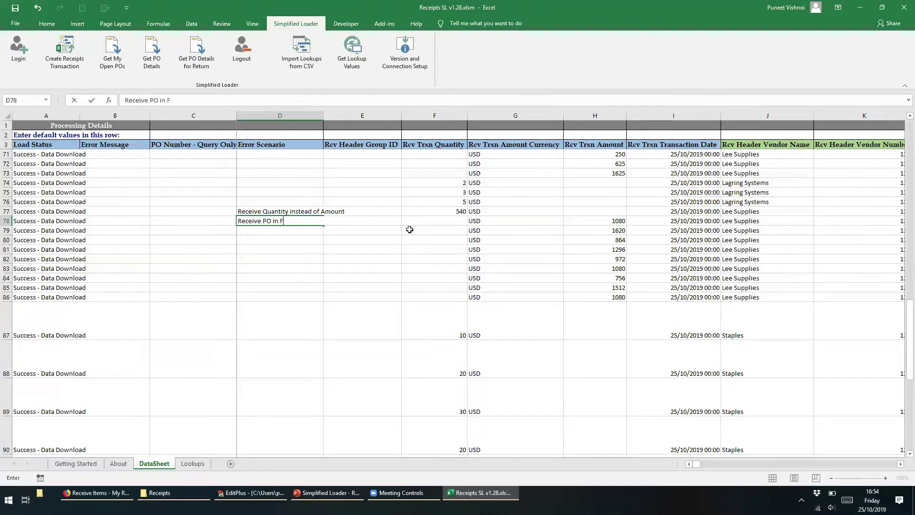
text(ull - Valid)
key(Return)
- Change row 79's date to 29/10/2019 and label it 'Future receice'
key(Right)
key(Right)
key(Right)
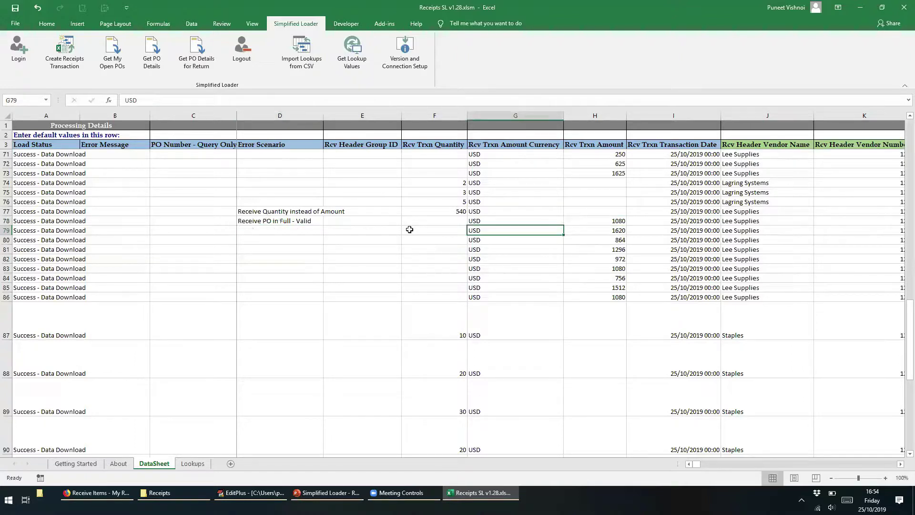
key(Right)
key(Right)
key(Right)
key(Left)
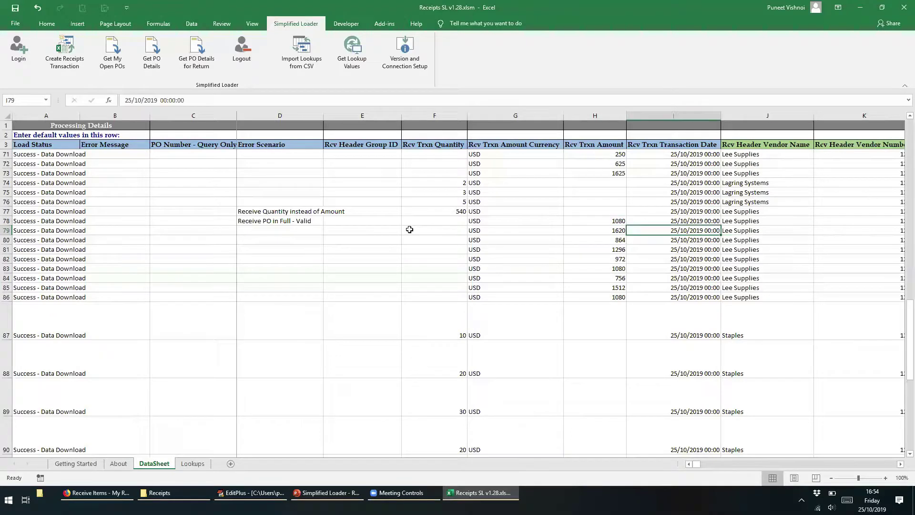
key(F2)
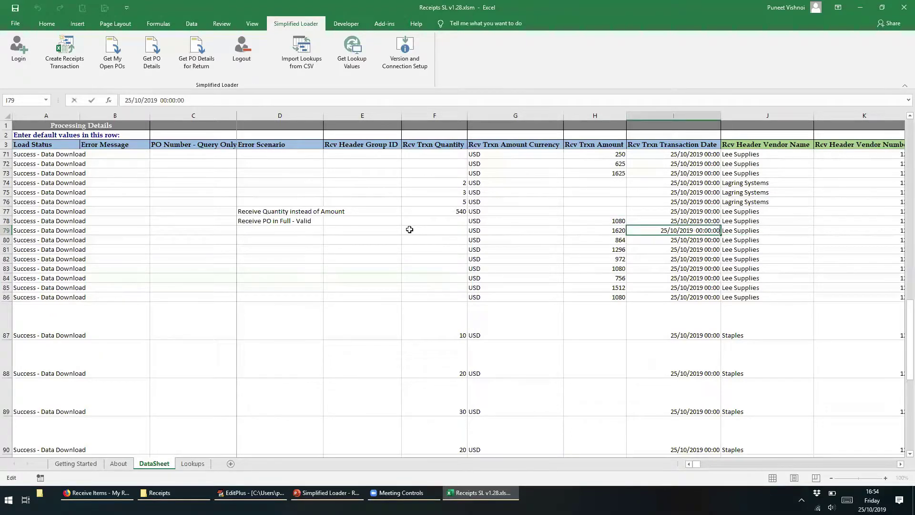
key(Right)
key(Delete)
text(9)
key(shift+Tab)
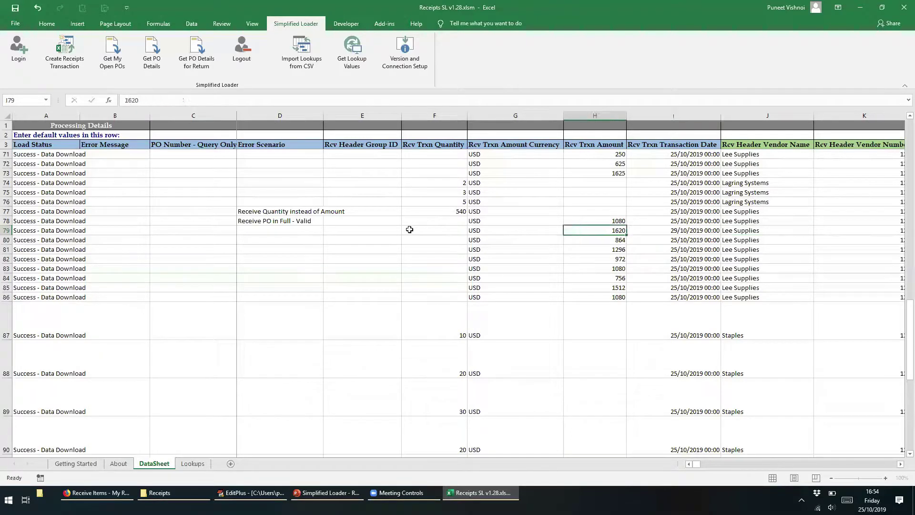
key(Left)
key(Left)
key(Left)
key(Left)
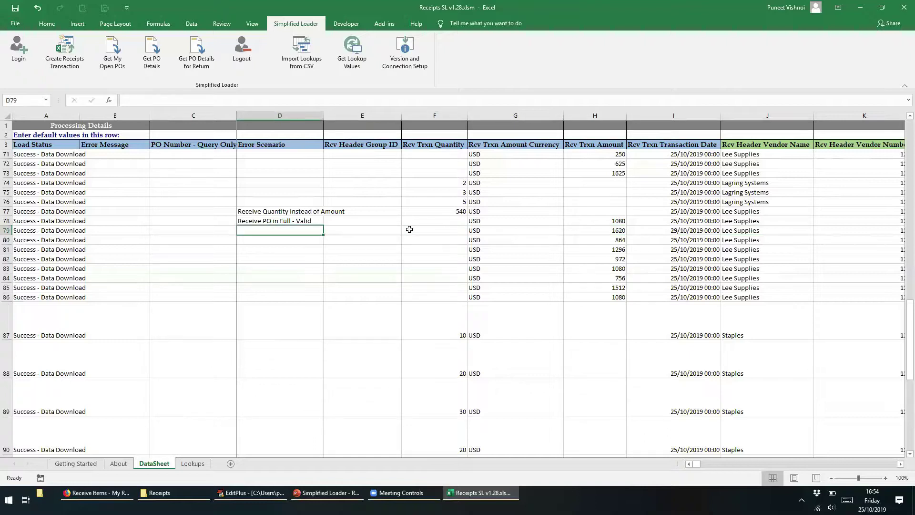
text(Future )
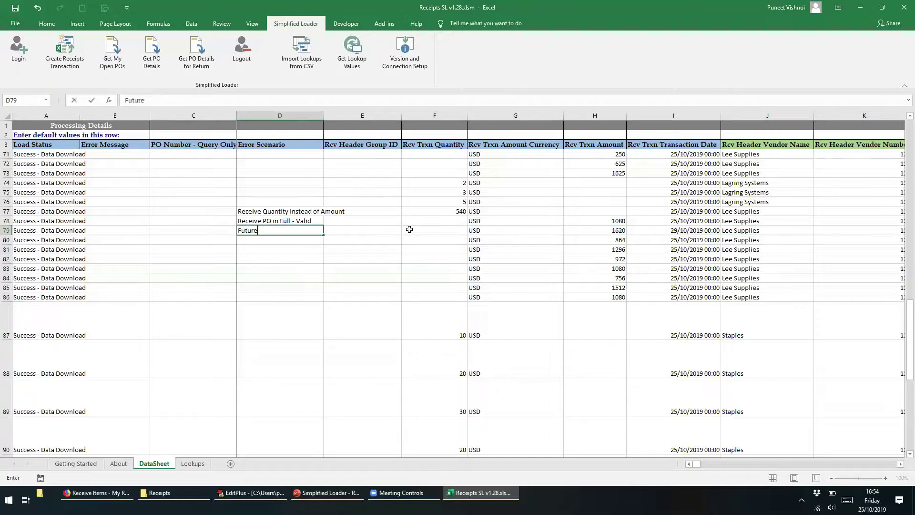
text(receice)
key(Return)
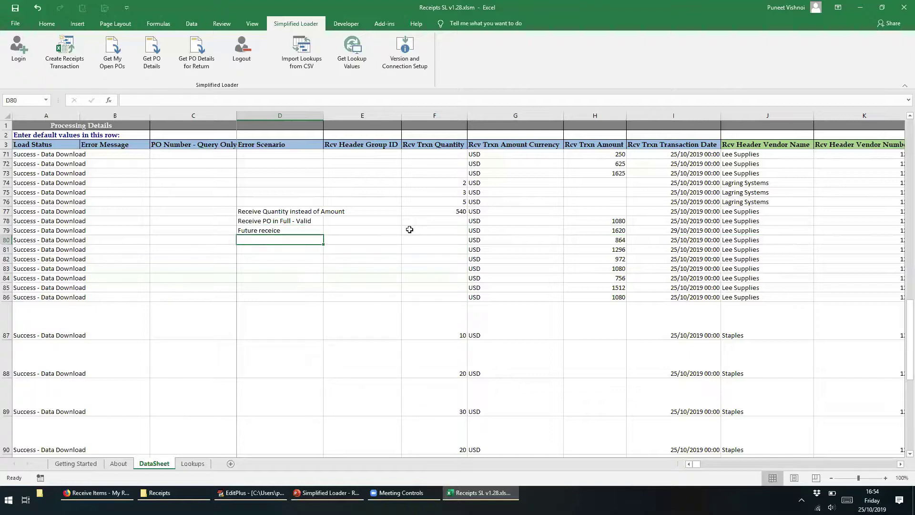
- Set row 80's amount to 500 and label it 'Partial receive'
key(Right)
key(Right)
key(Right)
key(Right)
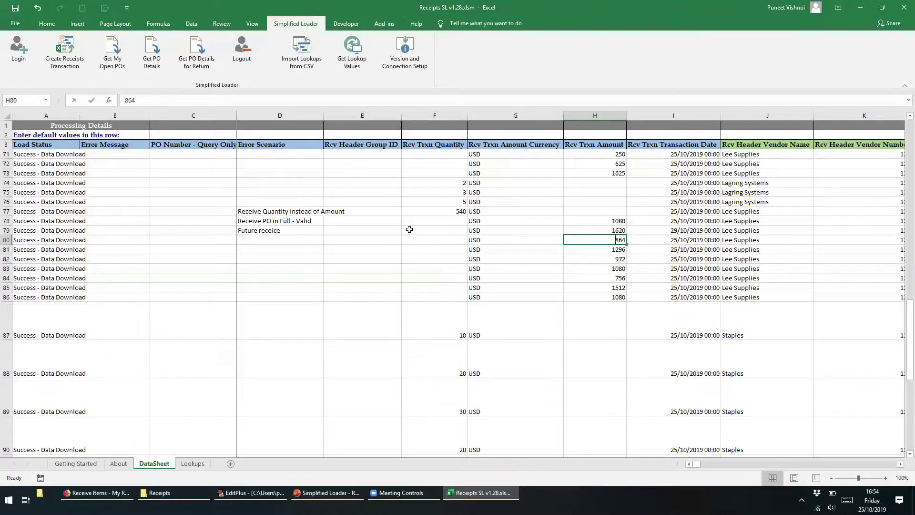
text(500)
key(Left)
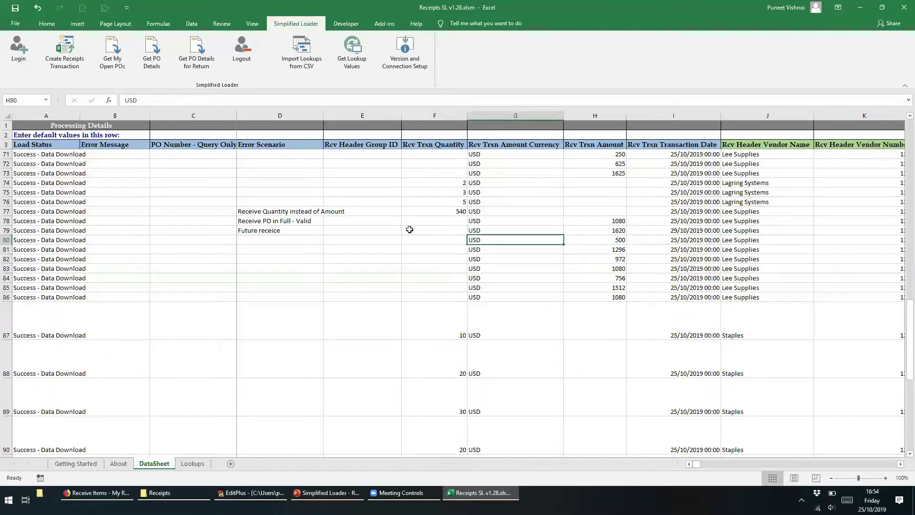
key(Left)
key(Left)
key(Left)
text(P)
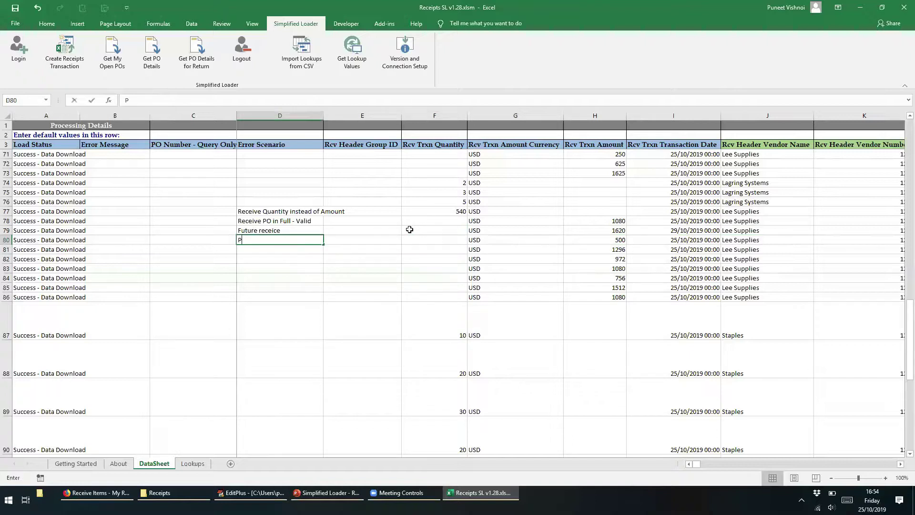
text(artial receive)
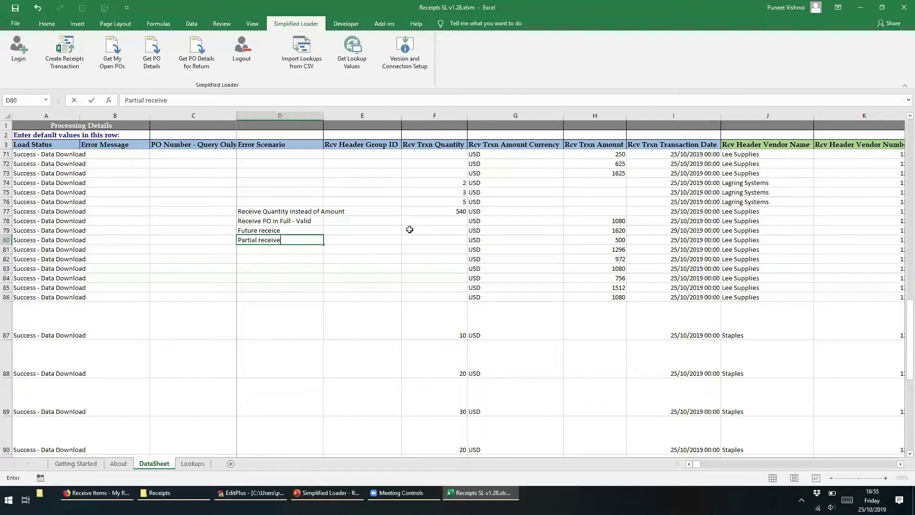
key(ctrl+Return)
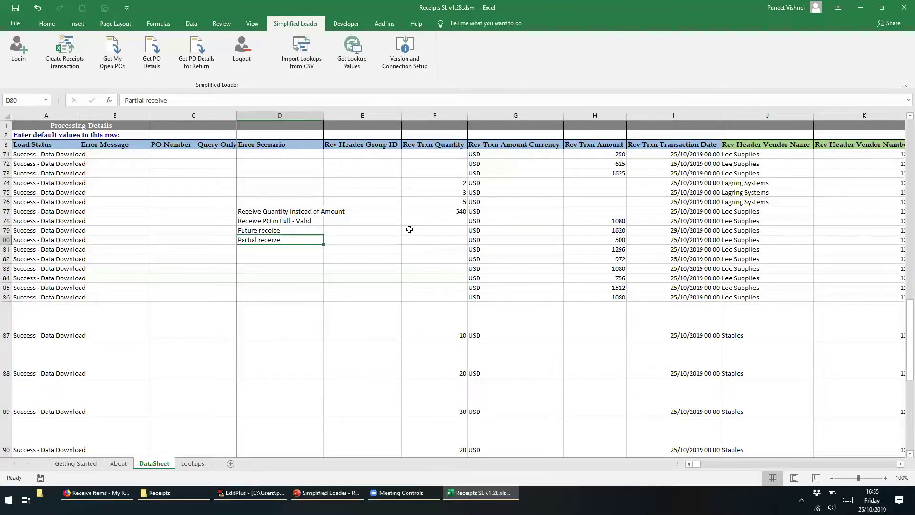
- Save the workbook and move row 81's 1296 from amount to Rcv Trxn Quantity
key(Down)
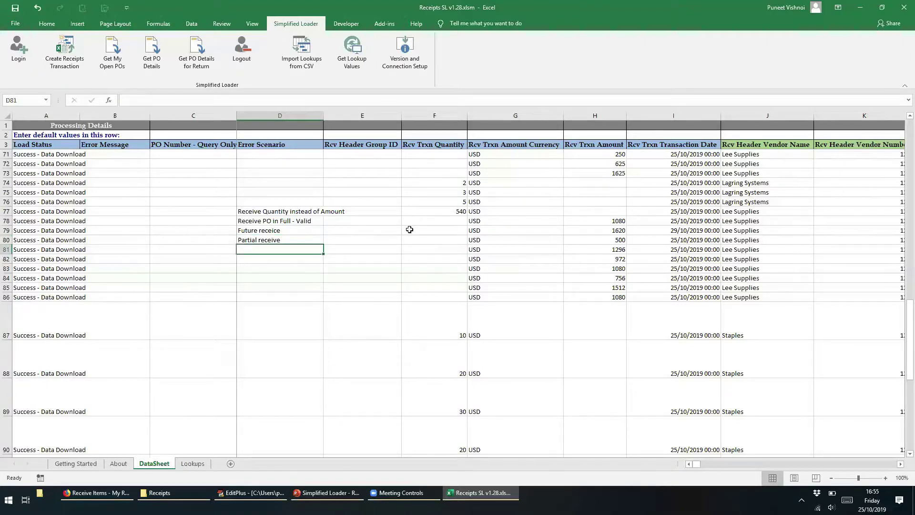
key(ctrl+s)
key(Right)
key(Right)
key(Right)
key(Right)
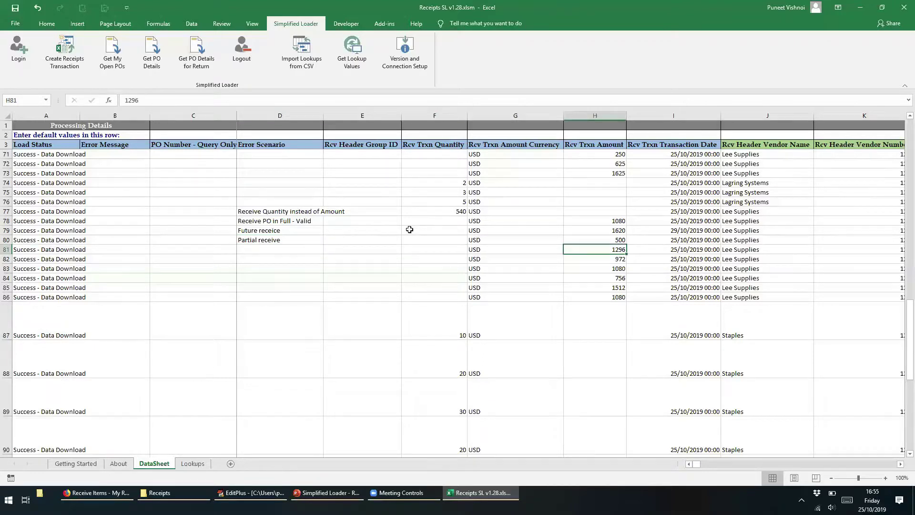
key(ctrl+c)
key(Left)
key(Left)
key(ctrl+v)
key(Escape)
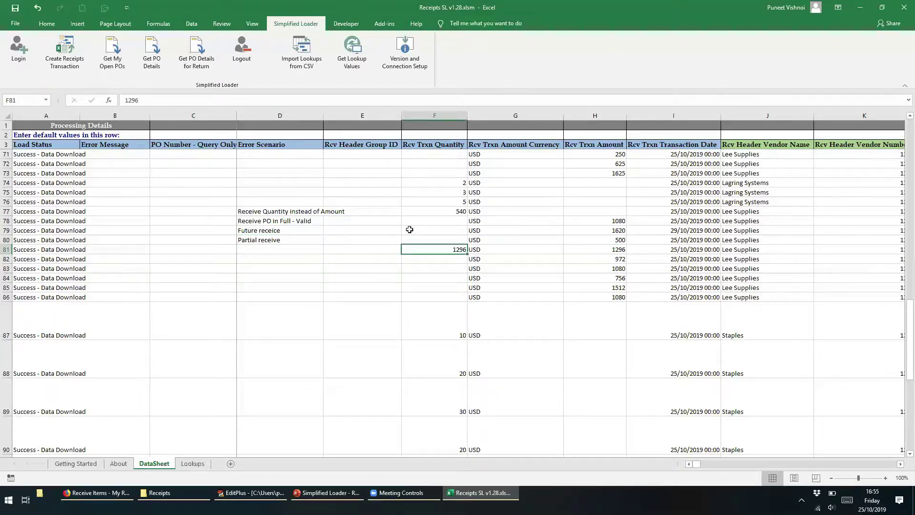
key(Left)
key(Right)
key(Right)
key(Right)
key(Delete)
- Copy the 'Receive Quantity instead of Amount' label into row 81's Error Scenario
key(Left)
key(Left)
key(Left)
key(Left)
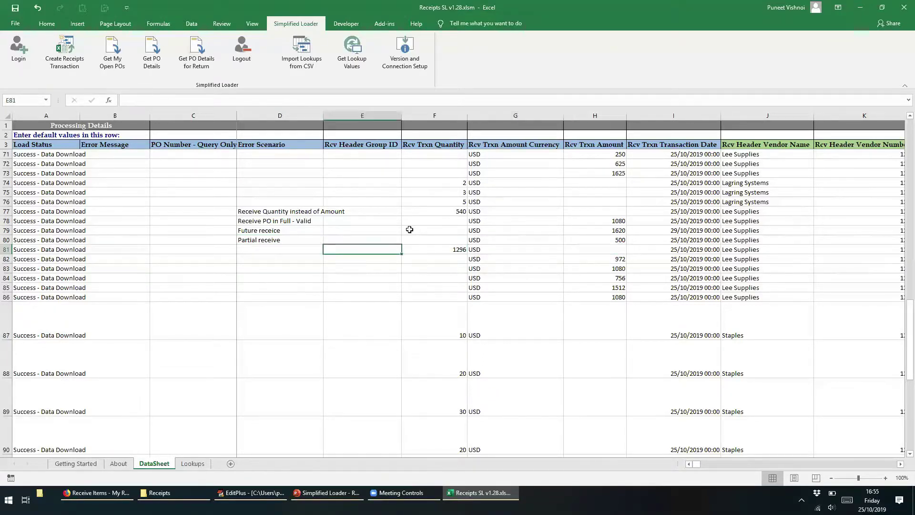
key(Up)
key(Up)
key(Up)
key(Up)
key(ctrl+c)
key(Down)
key(Down)
key(Down)
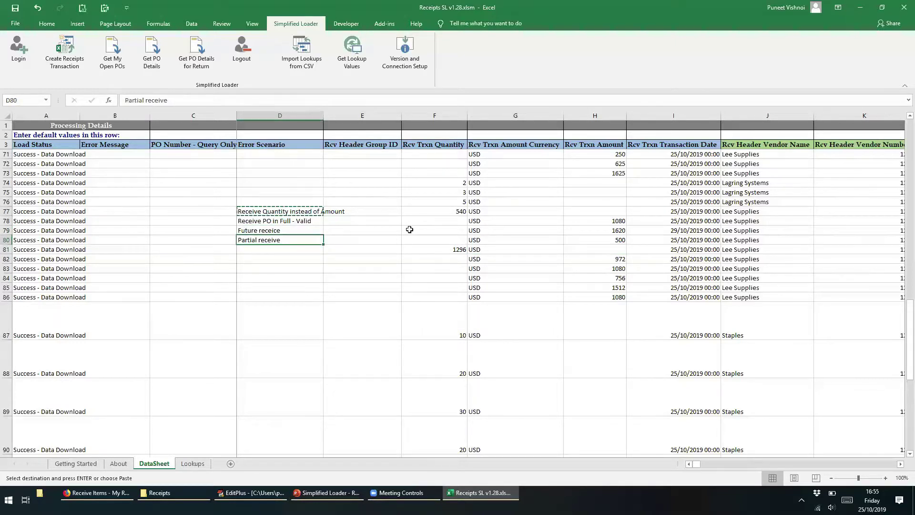
key(Down)
key(ctrl+v)
key(Escape)
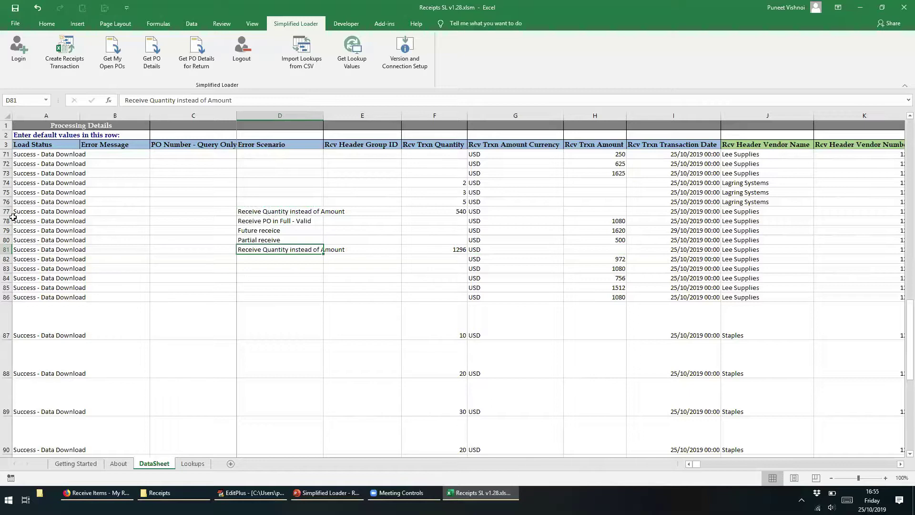
- Upload rows 77–81 as receipts with Create Receipts Transaction
drag(7, 211, 9, 252)
click(71, 59)
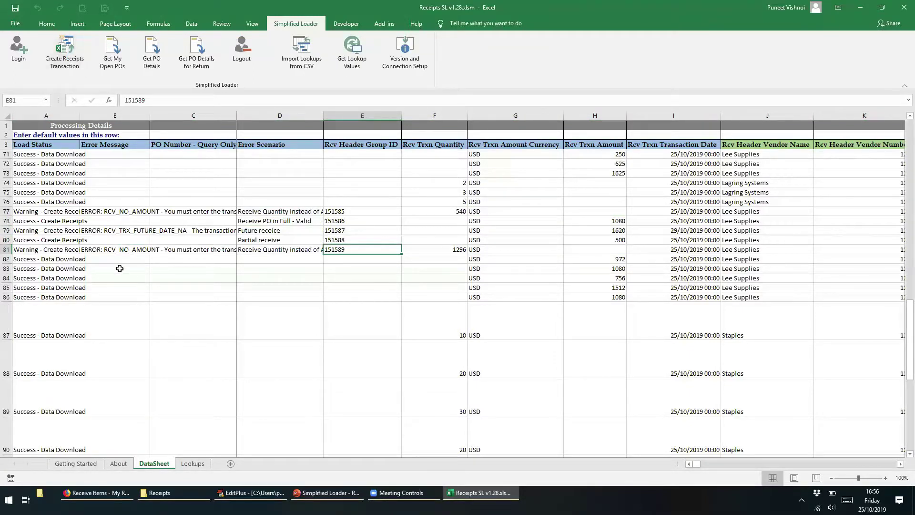
click(119, 213)
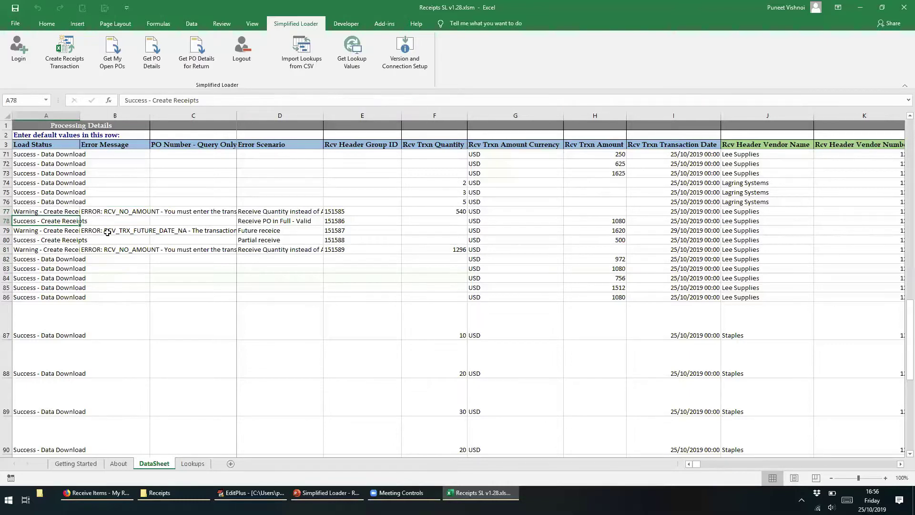
key(Down)
key(Left)
click(109, 230)
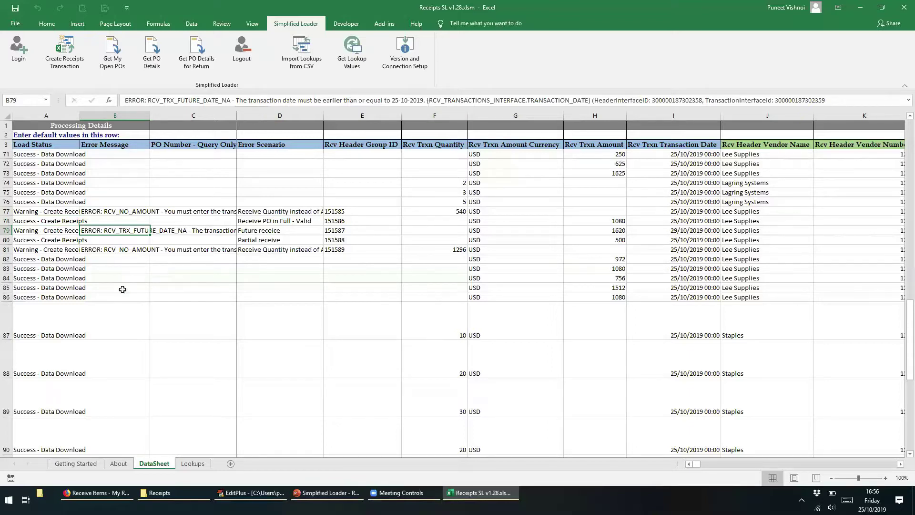
click(125, 250)
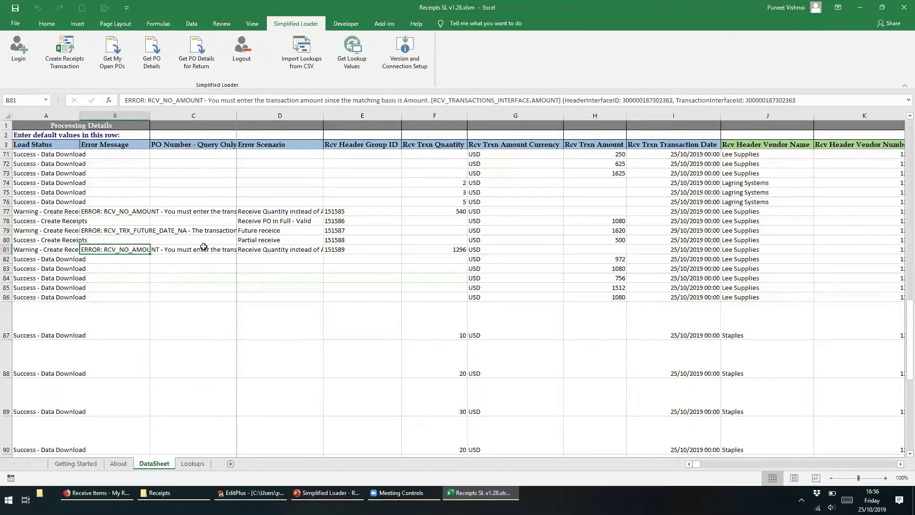